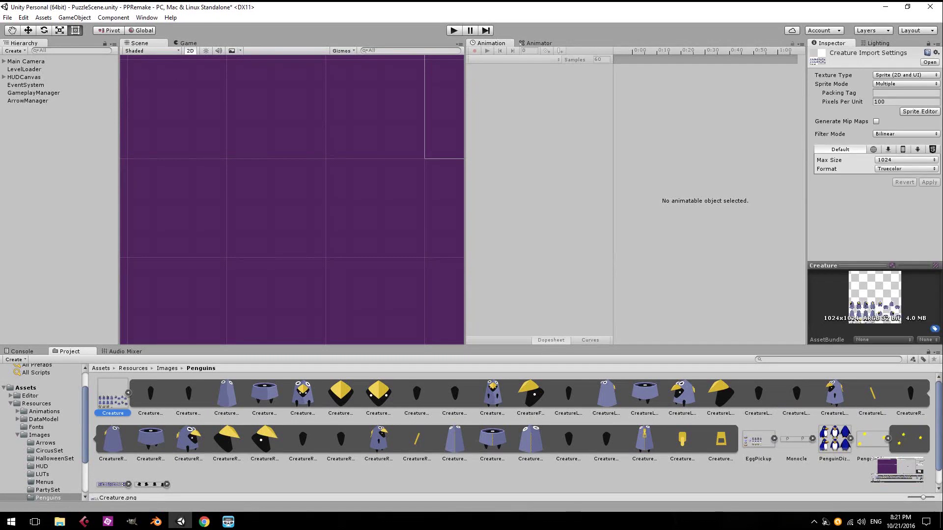
Step: Open the Creature sprite sheet in the Sprite Editor, zoom and pan, and toggle alpha view on and off
left_click(920, 112)
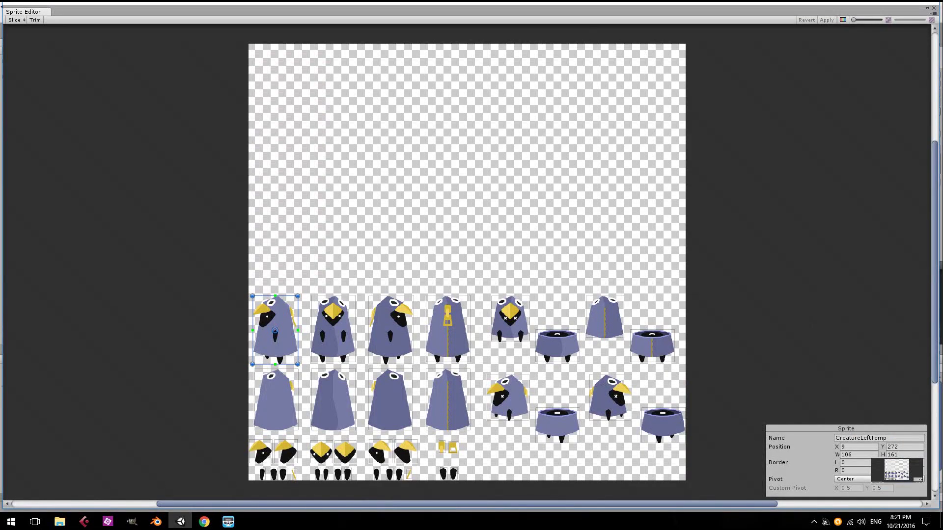
scroll(87, 411, "up", 4)
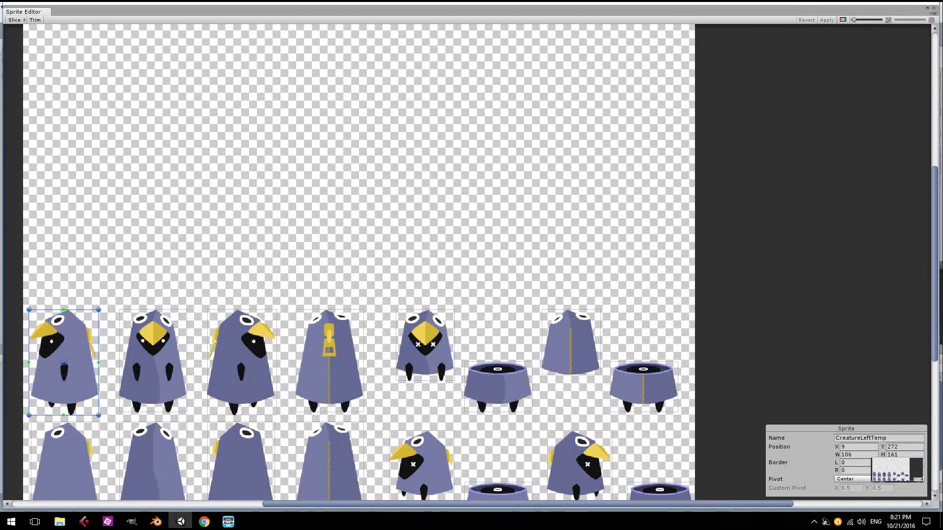
left_click_drag(87, 411, 181, 206)
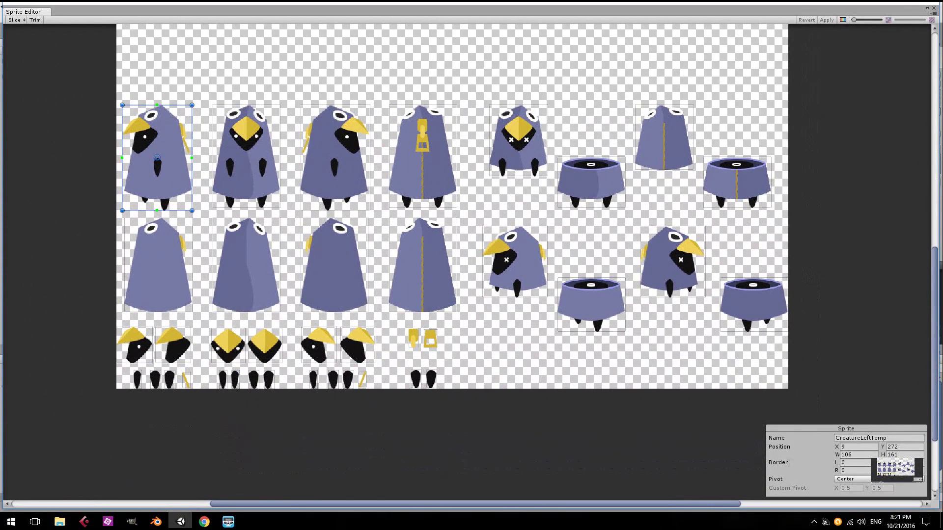
left_click(843, 20)
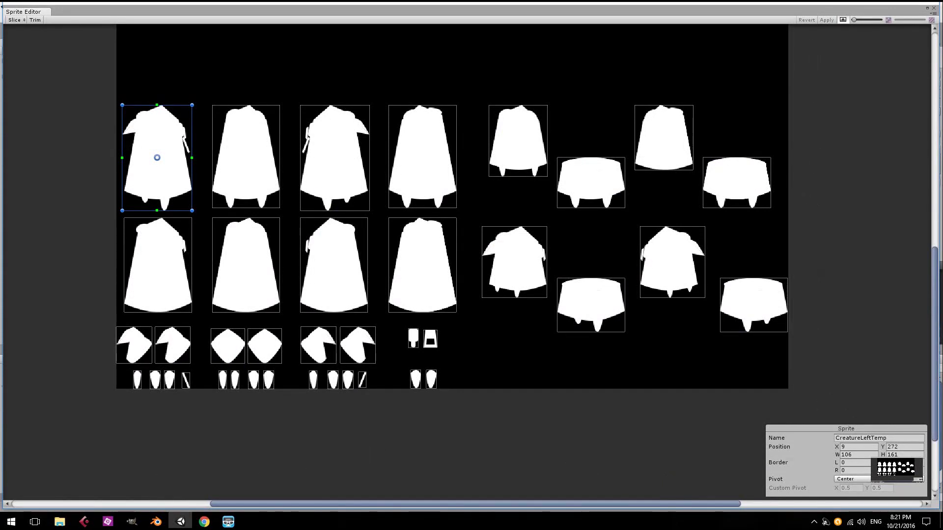
left_click(843, 19)
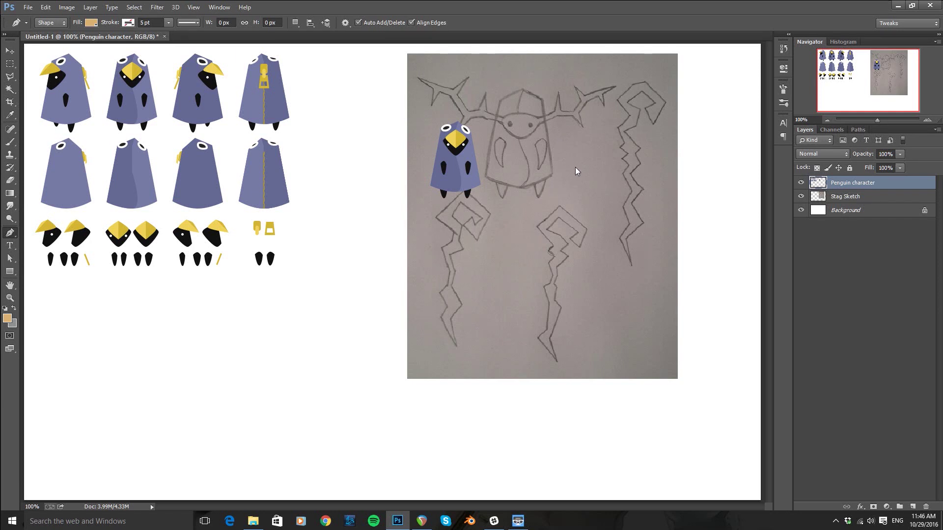
Step: Create a new layer group named VectorStag
left_click(900, 508)
double_click(846, 182)
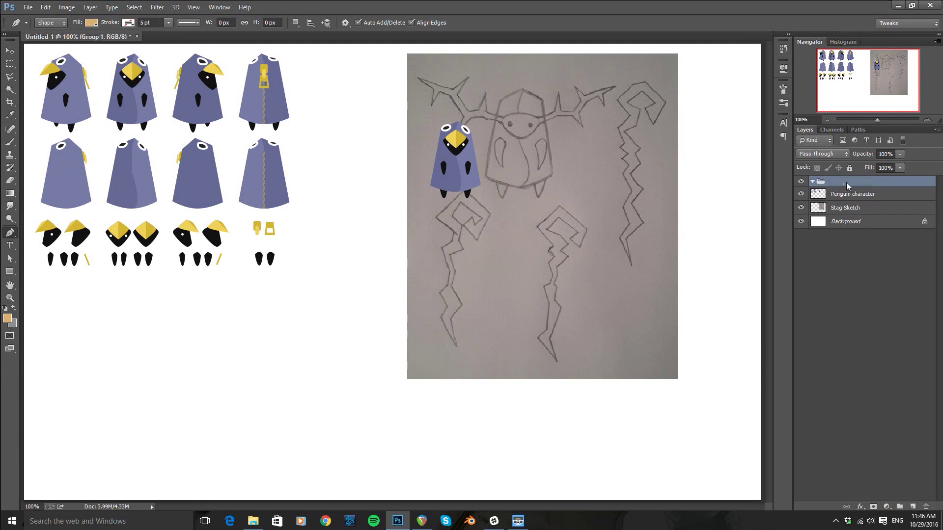
type("VectorStag")
key("Return")
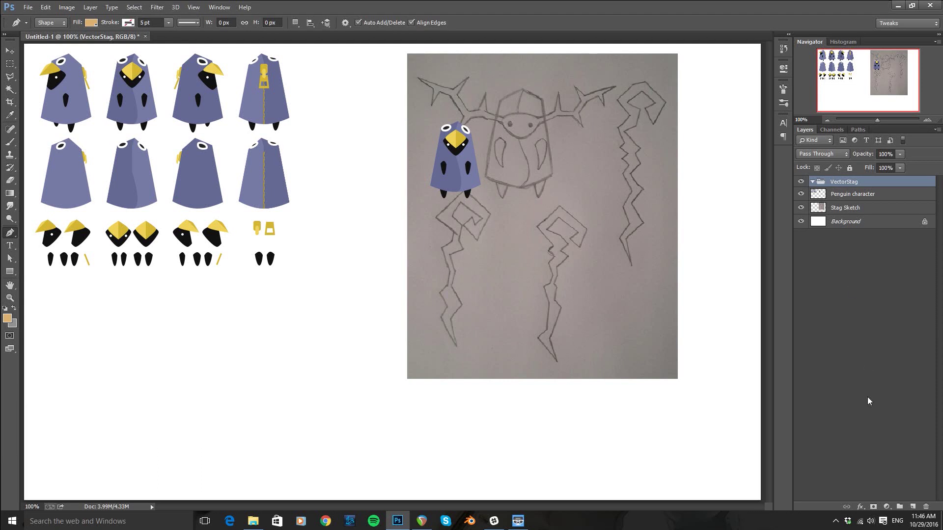
Step: Add an empty Layer 1 inside VectorStag, then check the group by collapsing it and toggling its visibility
left_click(913, 507)
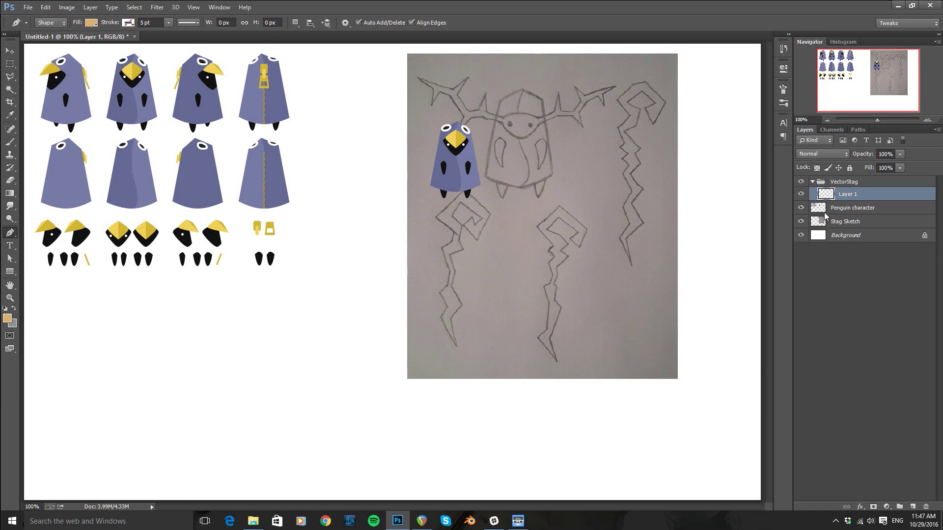
left_click(813, 182)
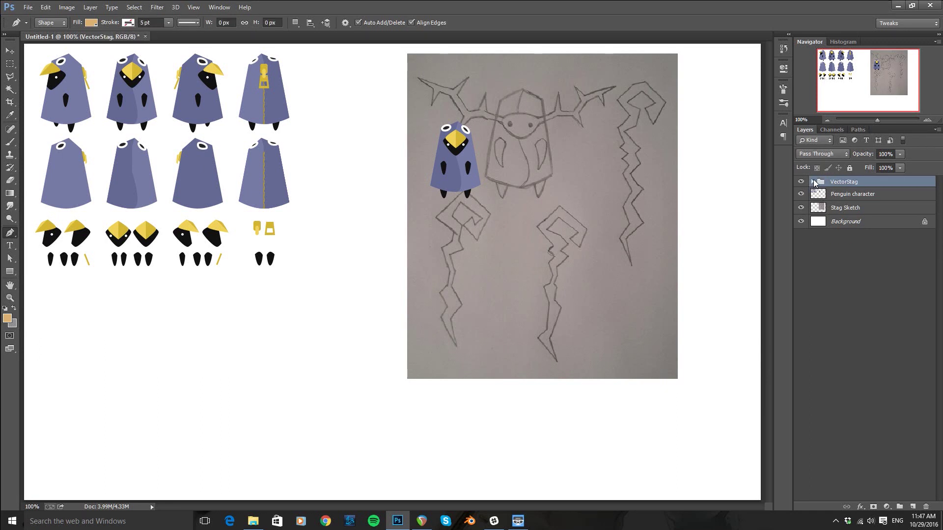
left_click(812, 182)
left_click(800, 182)
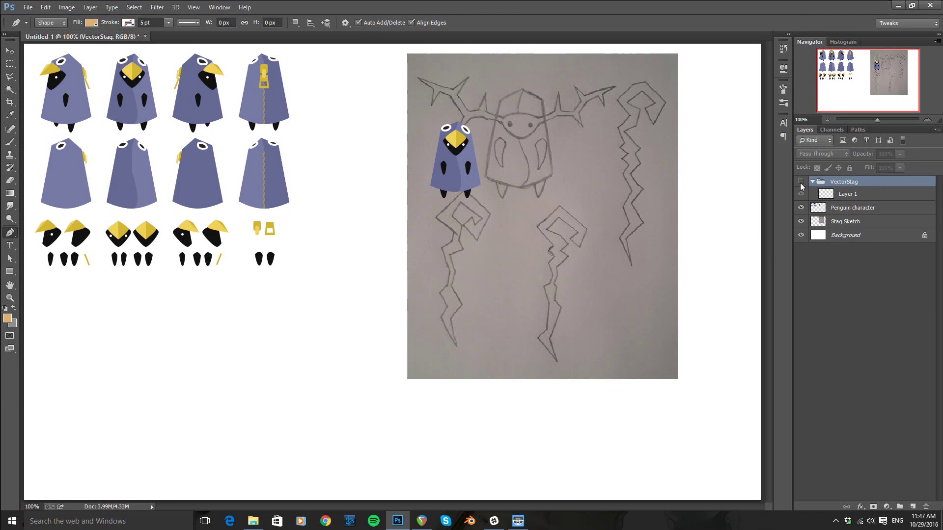
left_click(800, 184)
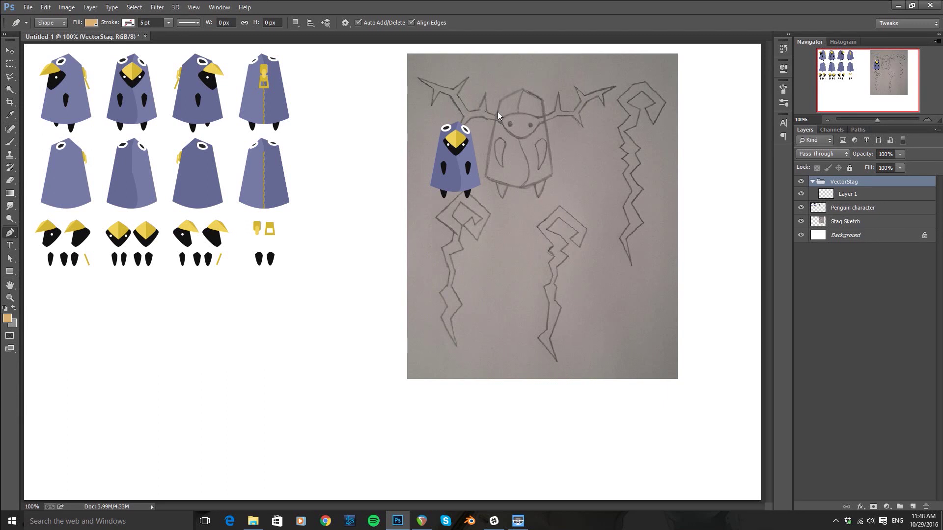
Step: Draw a 154 × 167 px tan rectangle left of the stag sketch with the Rectangle Tool
left_click(11, 272)
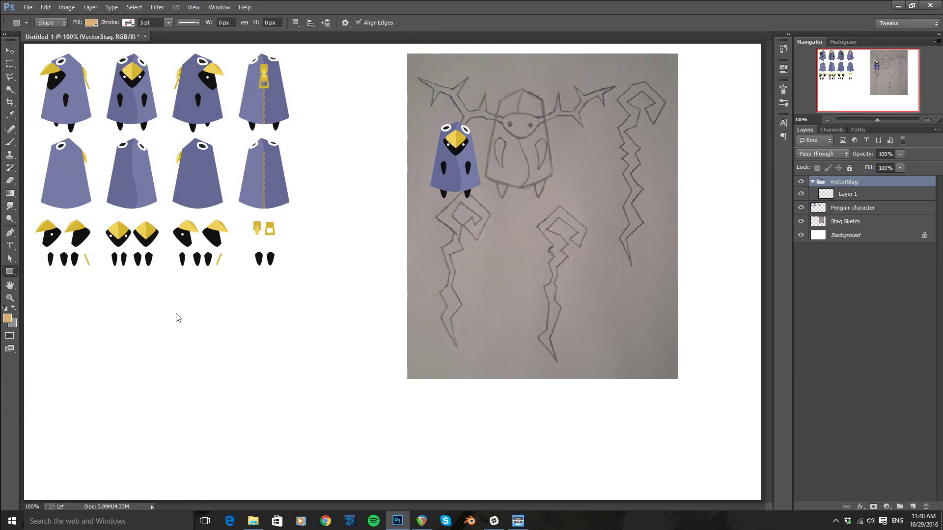
right_click(12, 276)
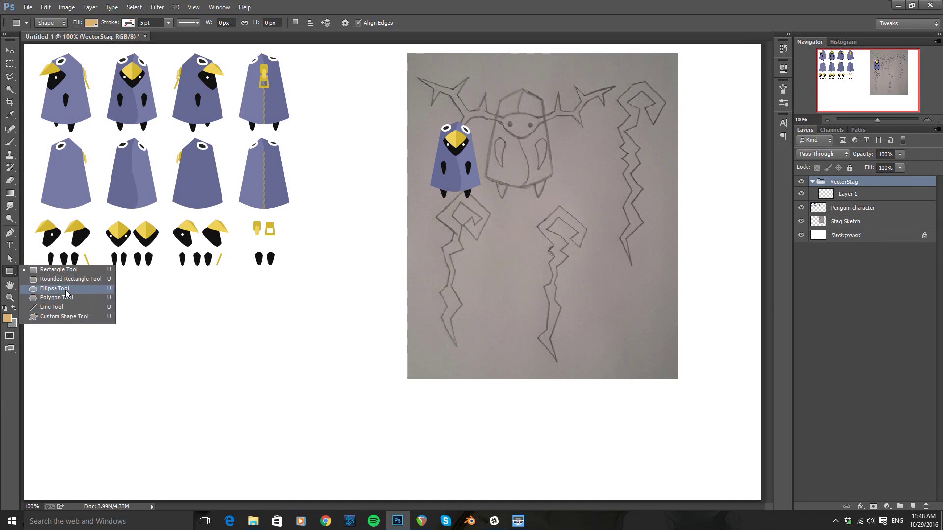
left_click(68, 274)
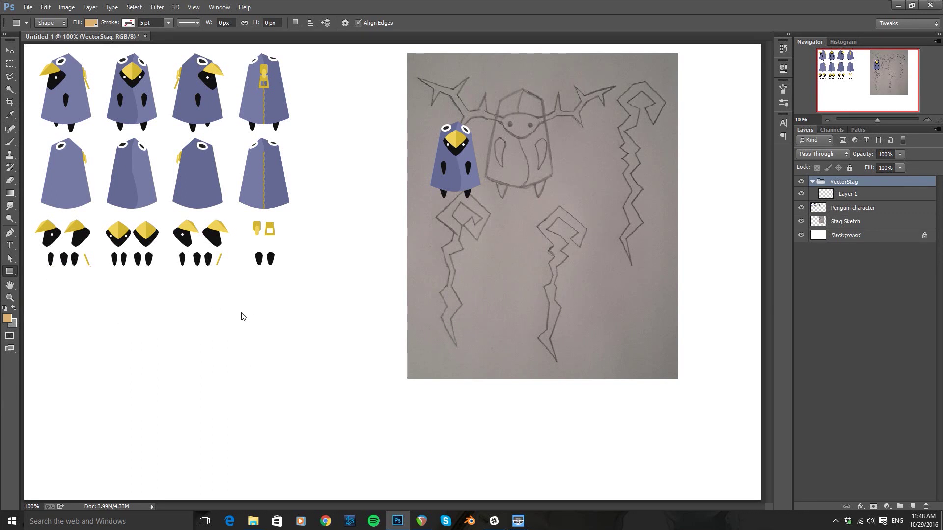
left_click_drag(205, 313, 281, 395)
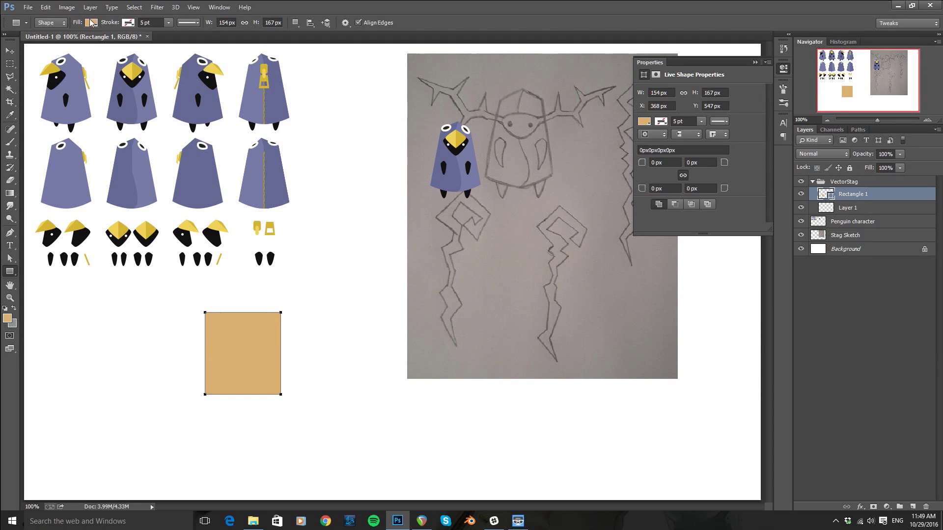
Step: Give Rectangle 1 a red stroke, trying a magenta fill before restoring tan
left_click(129, 22)
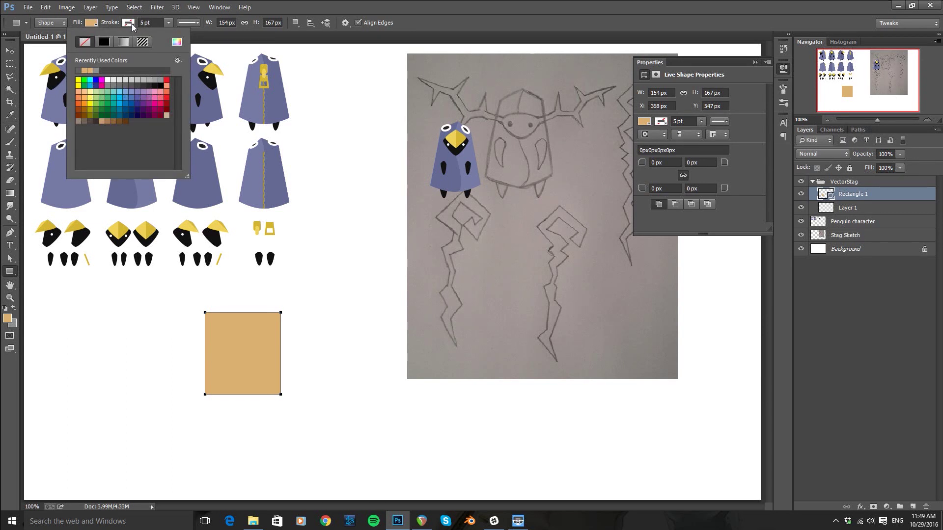
left_click(167, 80)
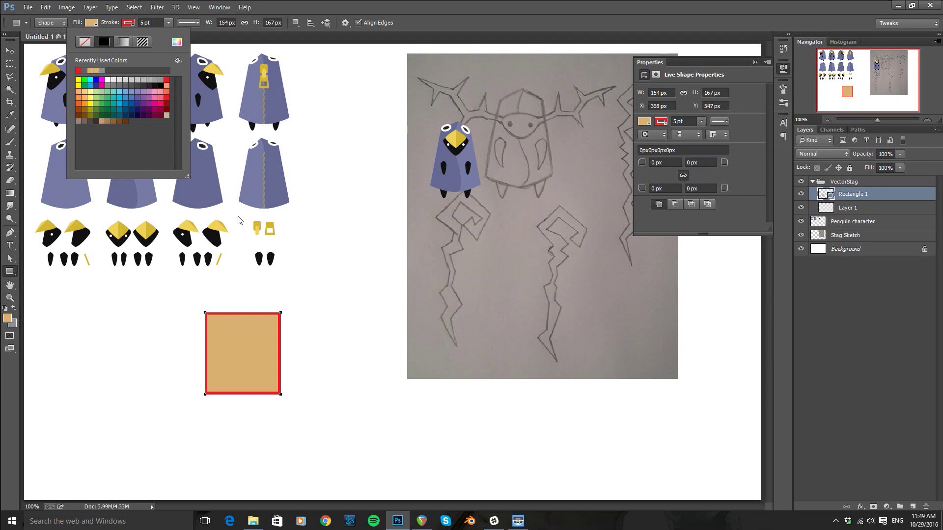
left_click(84, 43)
left_click(93, 20)
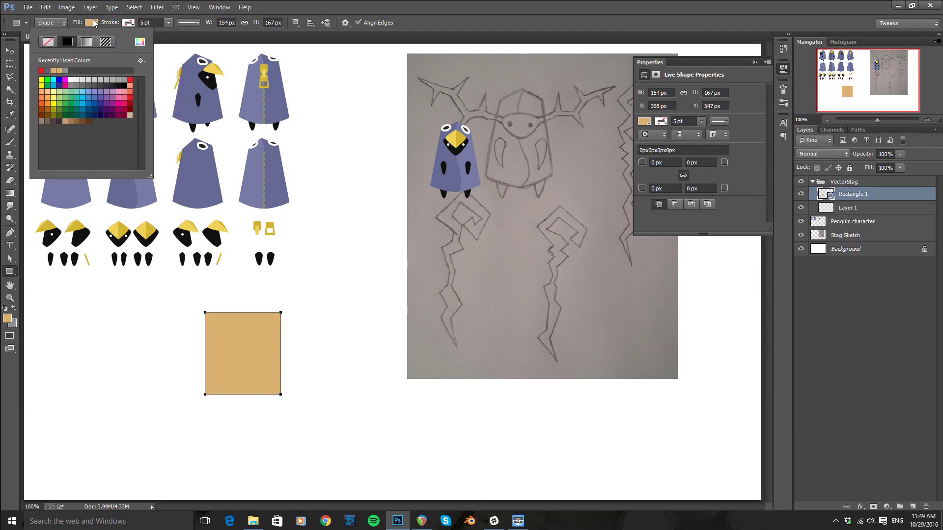
left_click(65, 80)
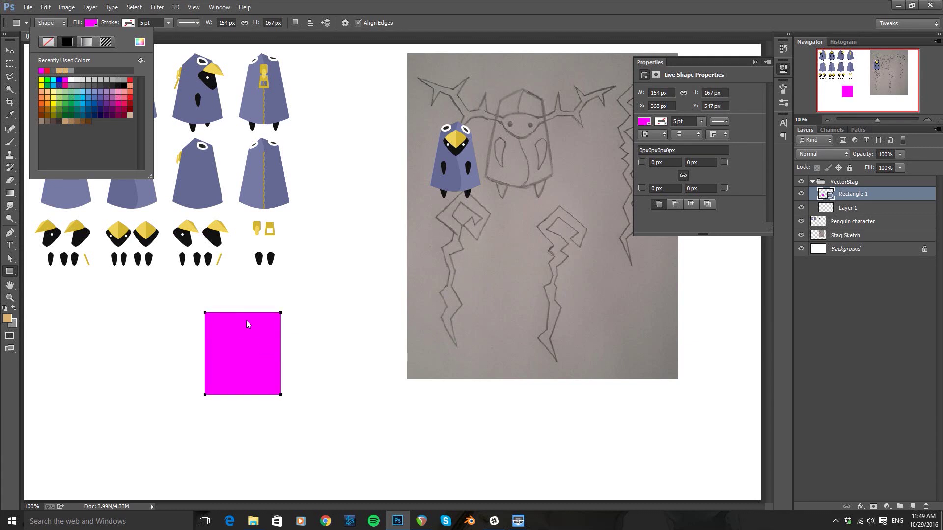
left_click(58, 70)
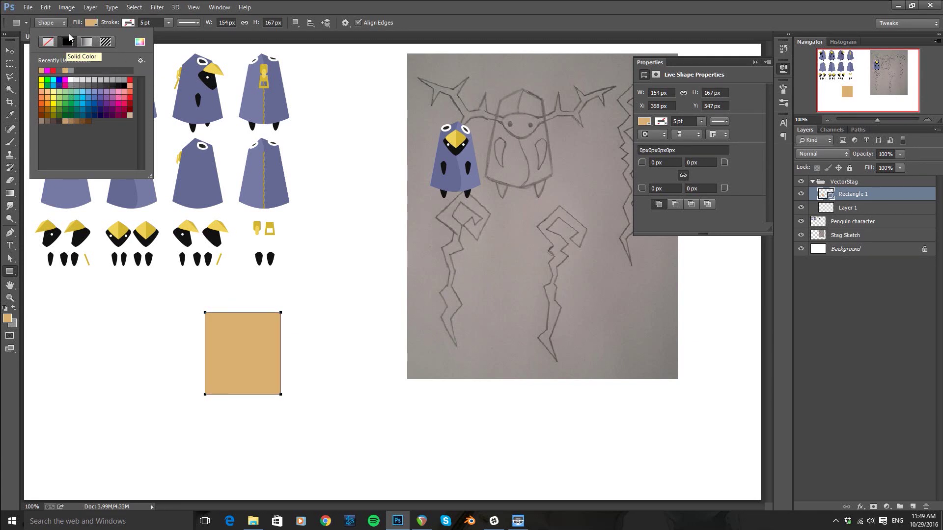
left_click(130, 25)
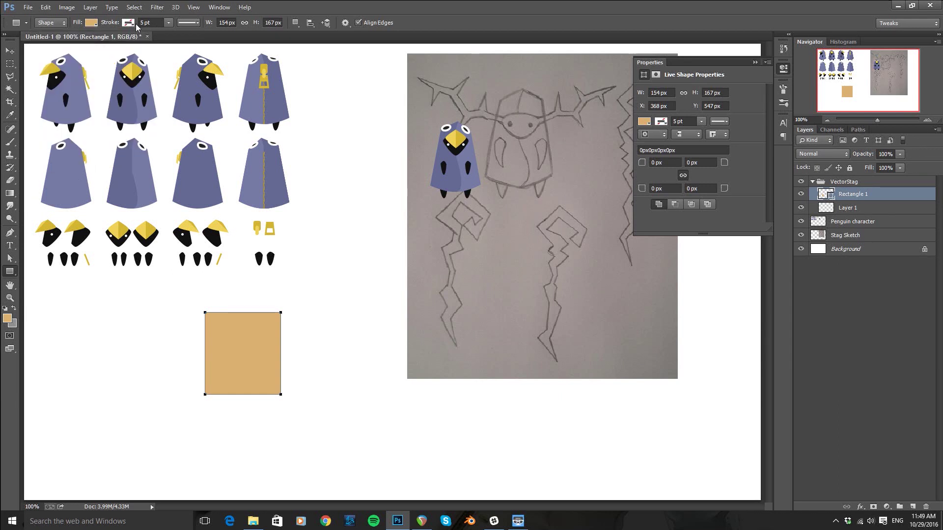
left_click(135, 23)
left_click(92, 71)
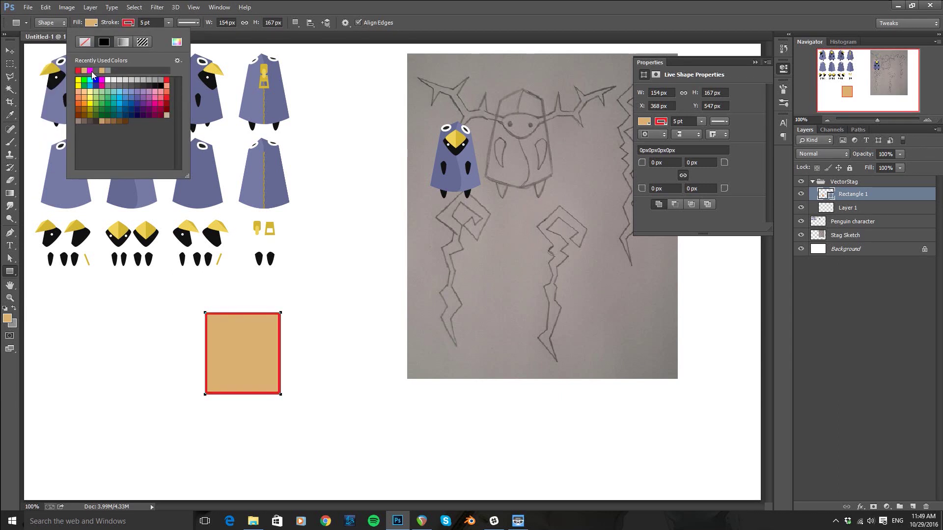
left_click(130, 23)
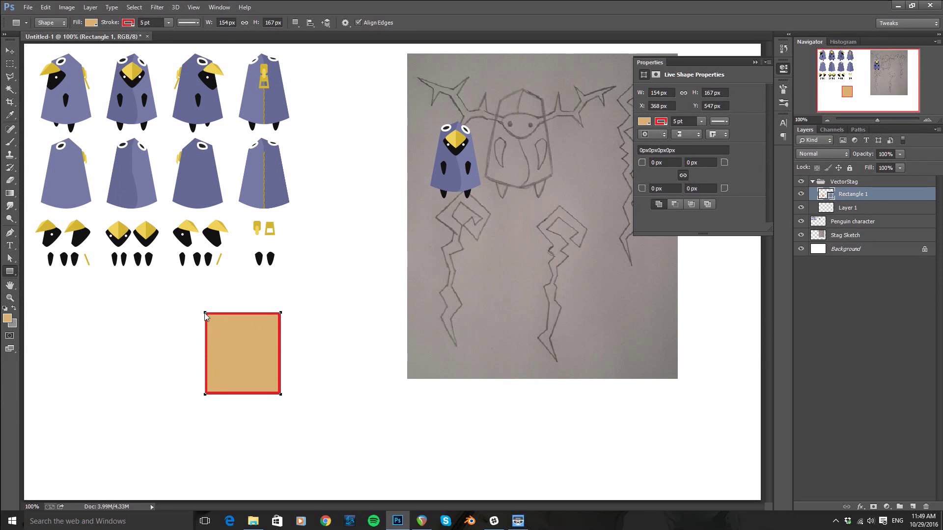
Step: Align the red stroke outside the rectangle and try round corners before reverting to square
left_click(184, 22)
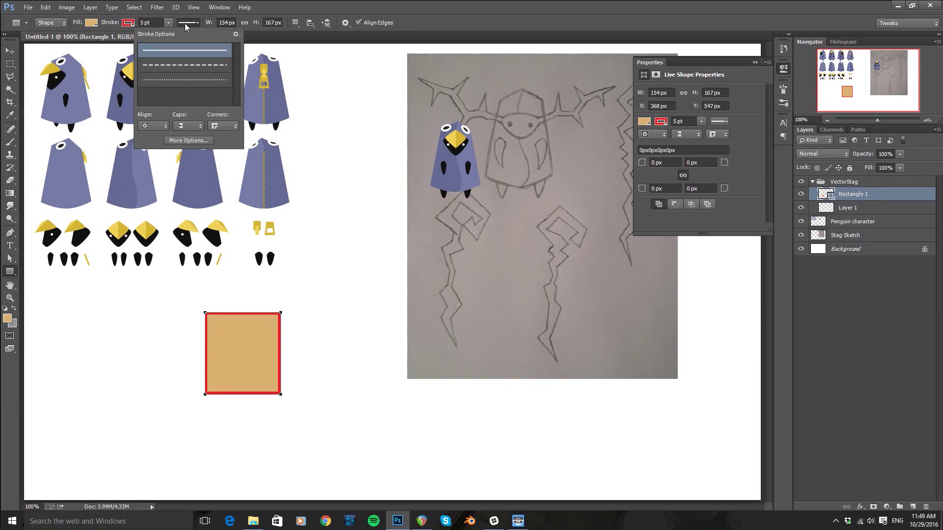
left_click(161, 128)
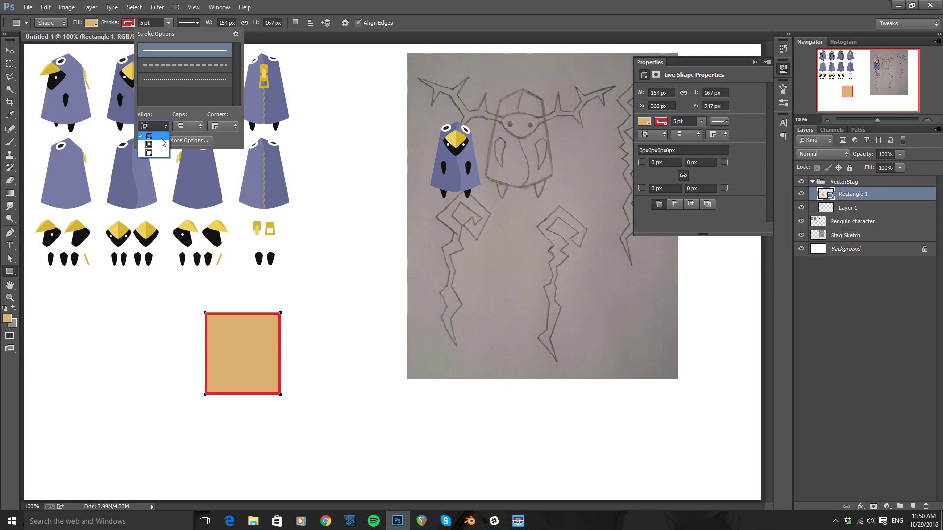
left_click(149, 153)
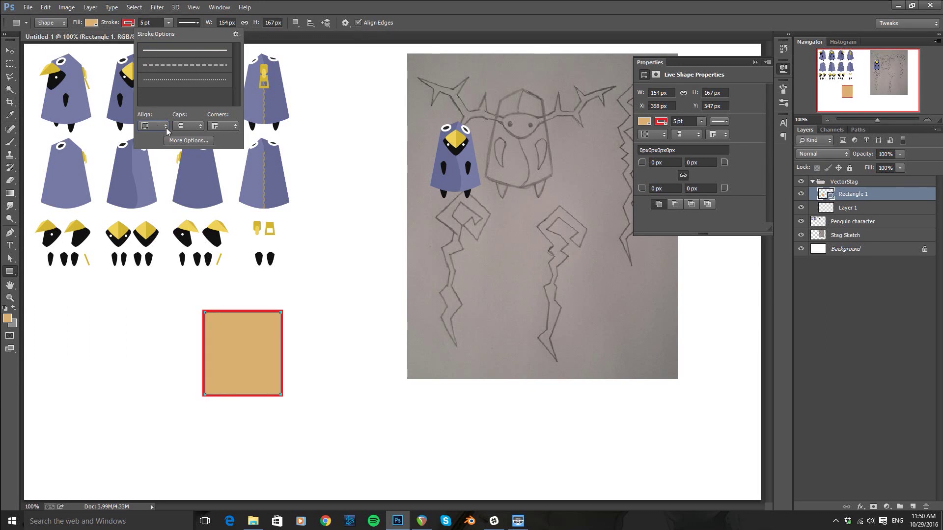
left_click(188, 127)
left_click(229, 128)
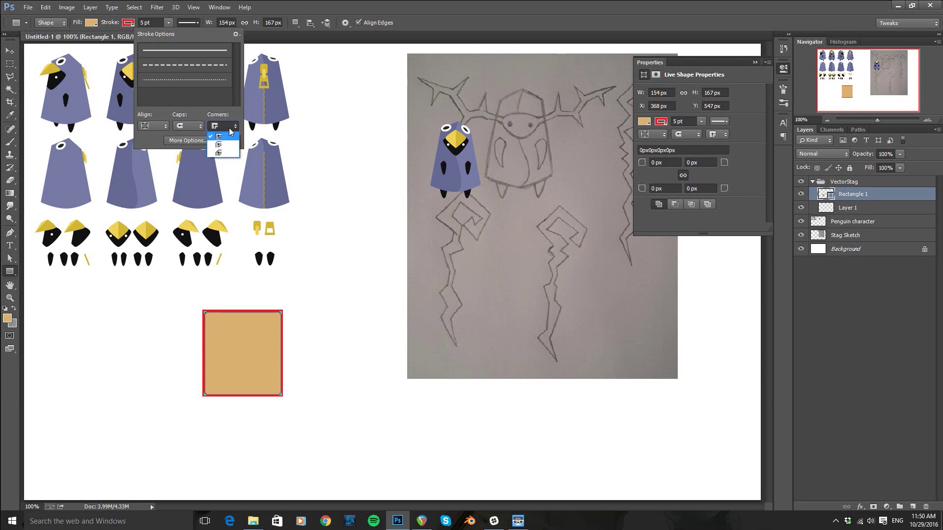
left_click(231, 145)
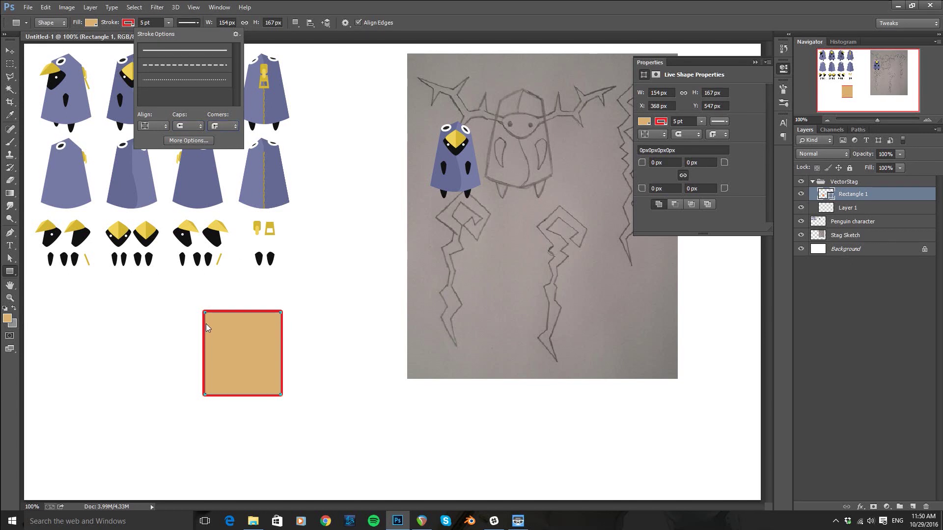
left_click(215, 127)
left_click(219, 136)
Step: Give the stroke butt caps and align it back inside the rectangle's edges
left_click(184, 127)
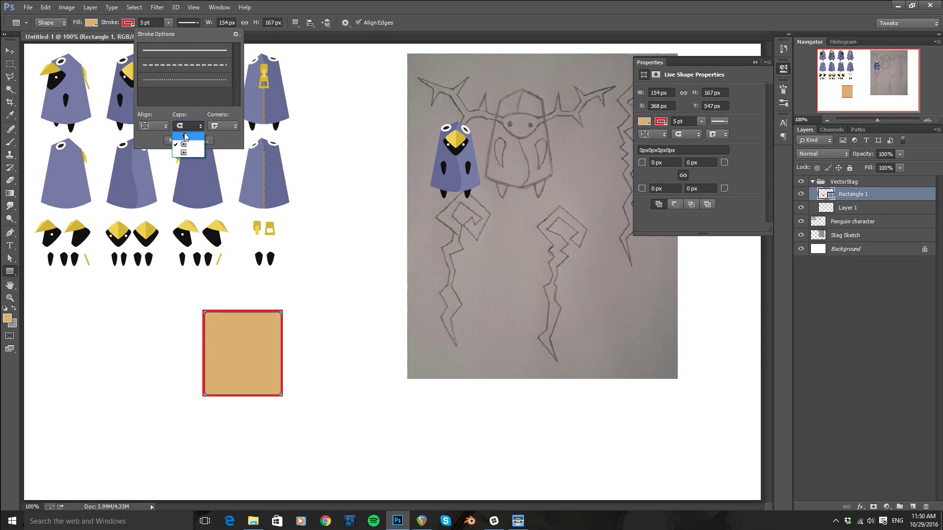
left_click(185, 137)
left_click(163, 128)
left_click(152, 137)
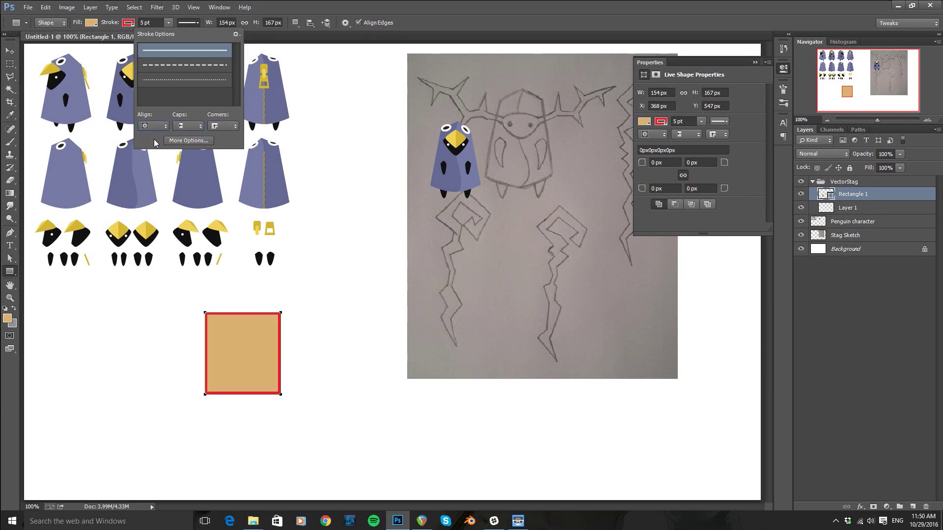
left_click(176, 8)
left_click(129, 23)
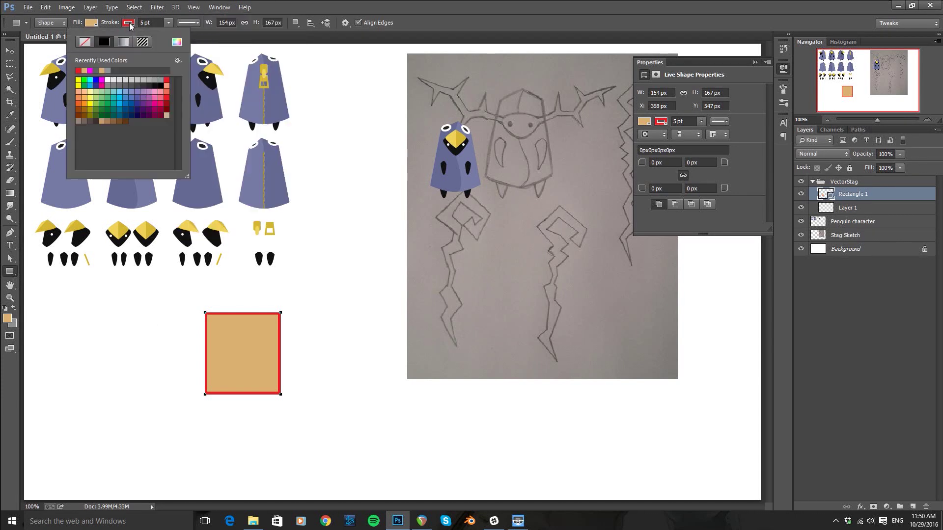
Step: Set the rectangle's stroke to No Color, briefly try no fill, then keep a solid tan fill
left_click(85, 42)
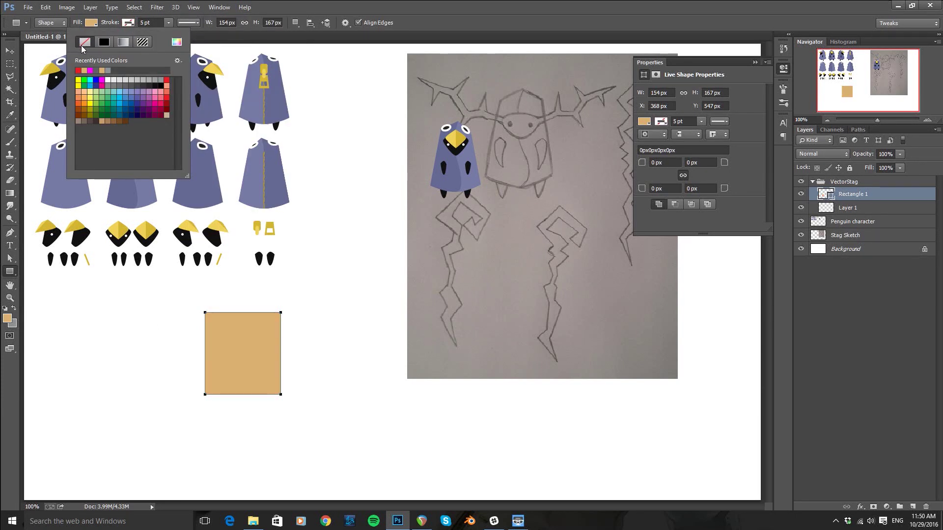
left_click(93, 24)
left_click(45, 43)
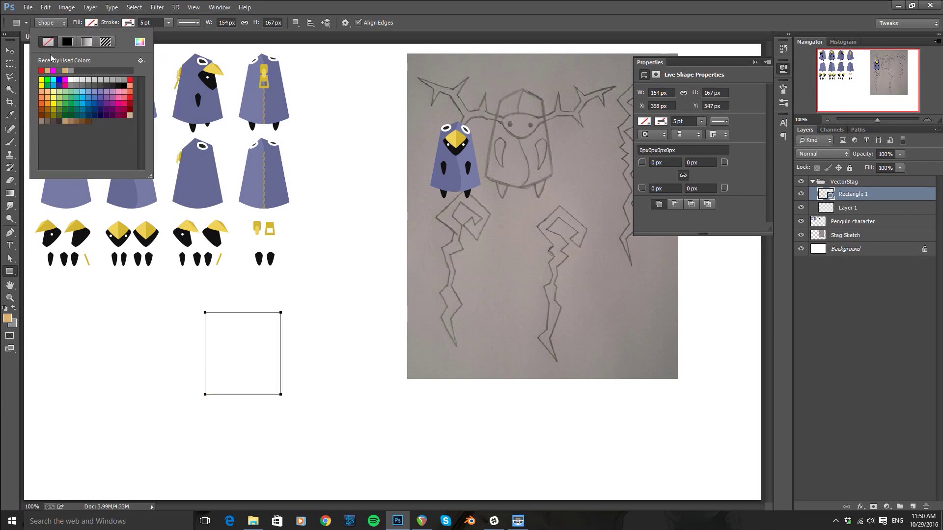
left_click(66, 42)
left_click(10, 51)
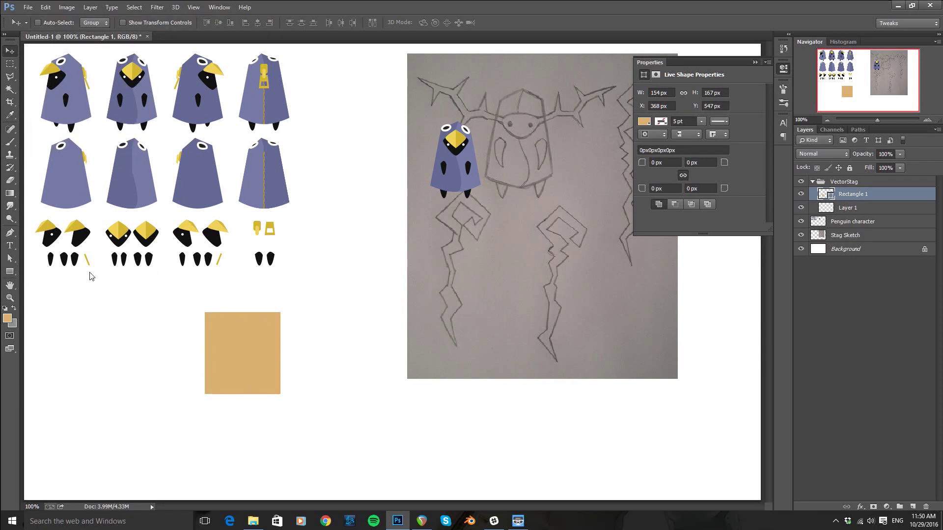
Step: Use the Path Selection Tool to move the tan rectangle to X 411, Y 516
left_click(9, 263)
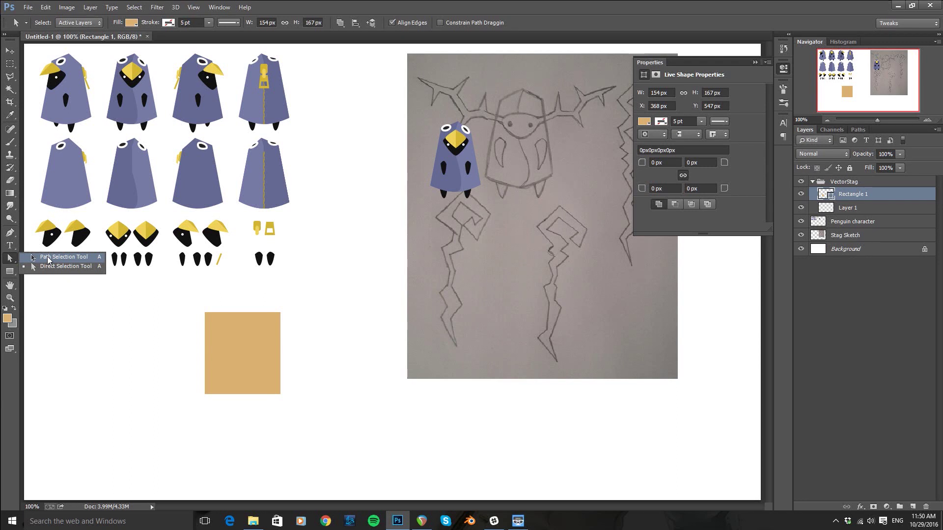
left_click(48, 258)
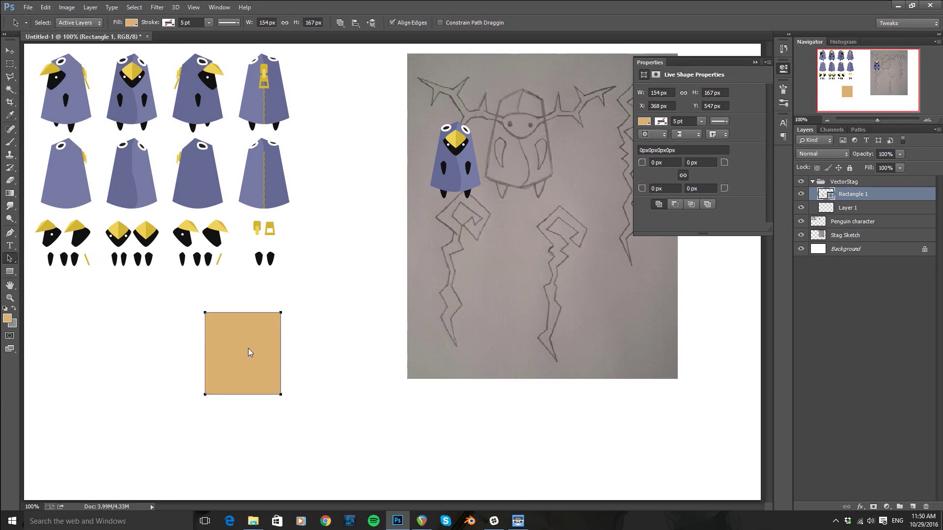
mouse_move(251, 344)
left_mouse_down()
mouse_move(269, 305)
mouse_move(235, 392)
mouse_move(296, 307)
mouse_move(265, 347)
left_mouse_up()
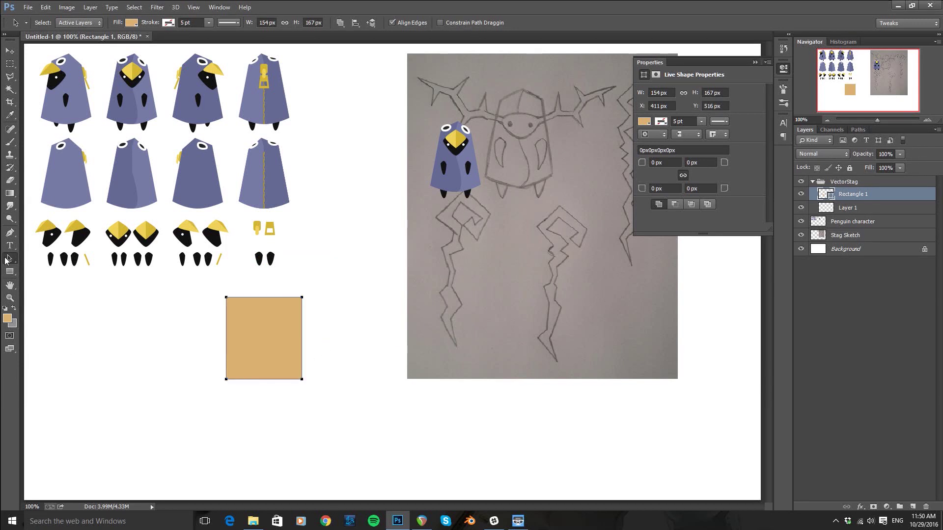
left_click(5, 258)
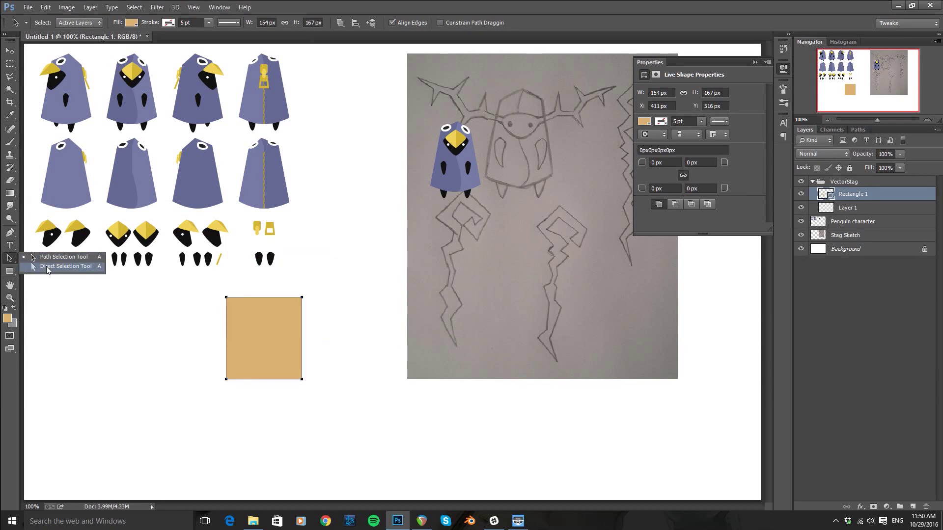
Step: Drag the top-right anchor outward with Direct Selection, skewing it into a 175 × 184 px quadrilateral
left_click(48, 269)
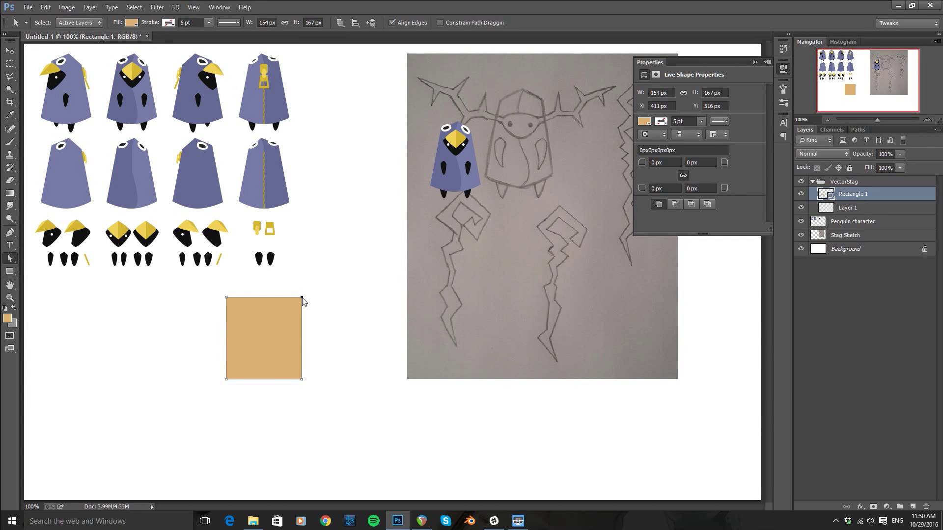
left_click_drag(302, 298, 332, 249)
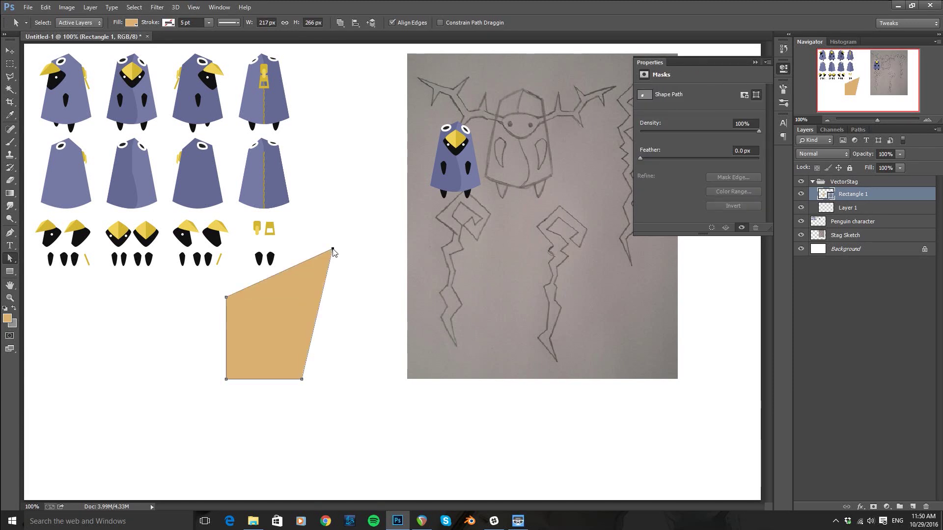
left_click_drag(259, 346, 312, 289)
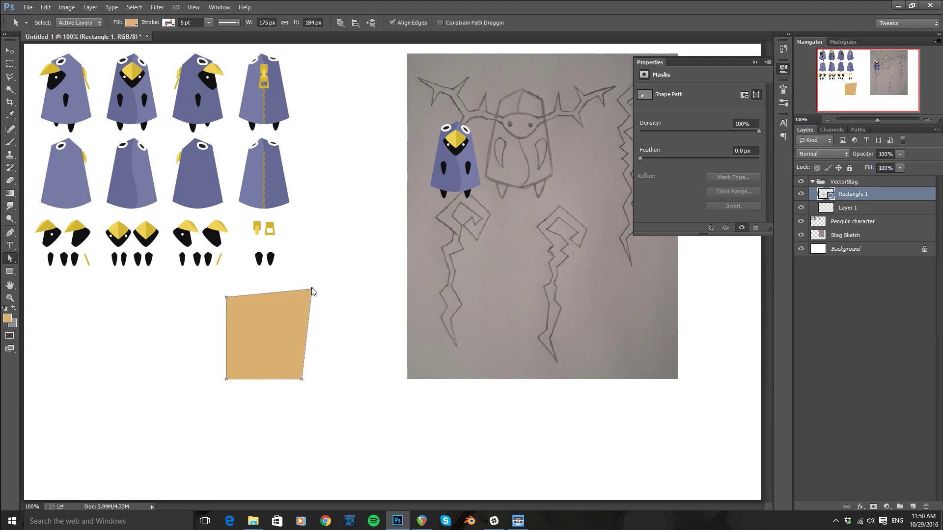
left_click(11, 234)
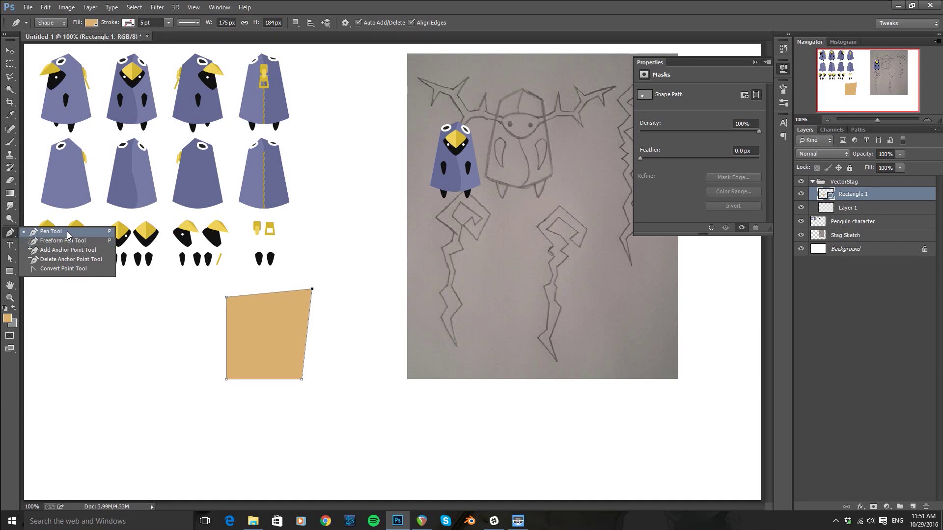
Step: Remove the top-right anchor with the Delete Anchor Point Tool, turning the tan shape into a right triangle
left_click(95, 263)
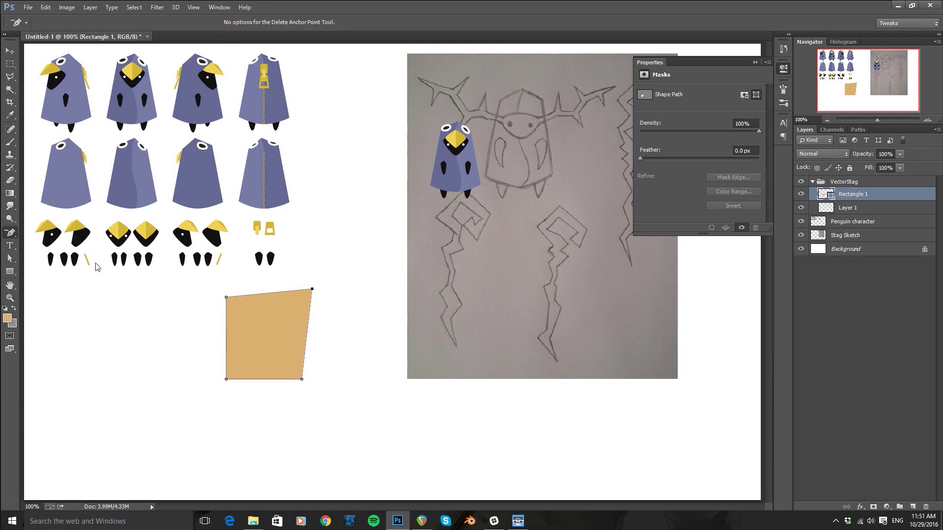
left_click(313, 290)
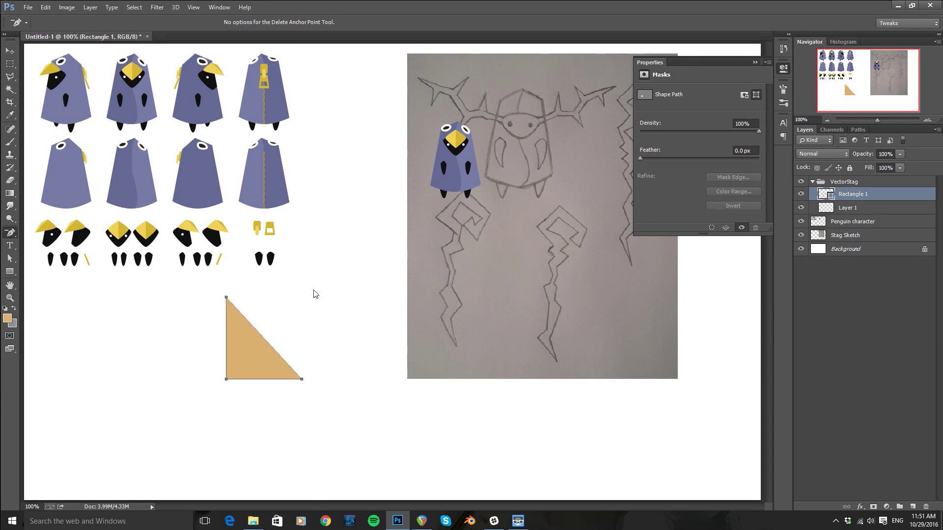
right_click(9, 237)
left_click(60, 255)
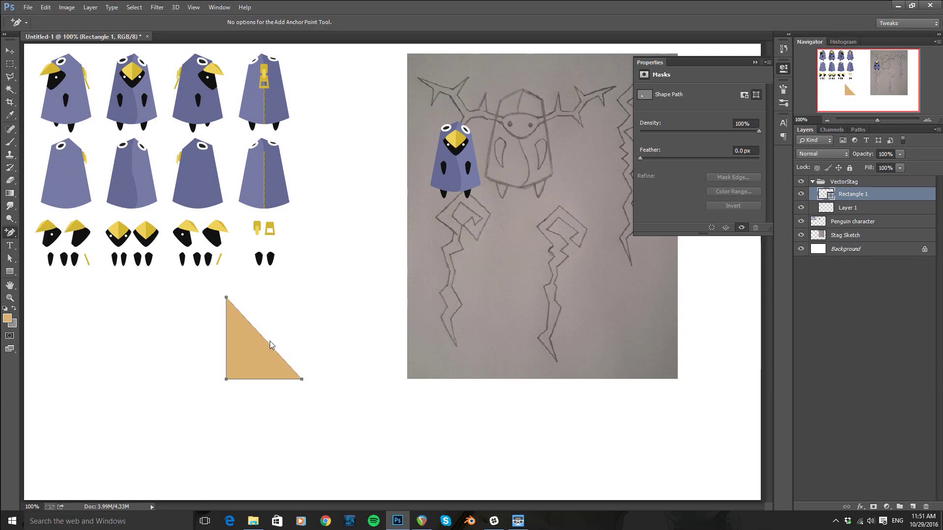